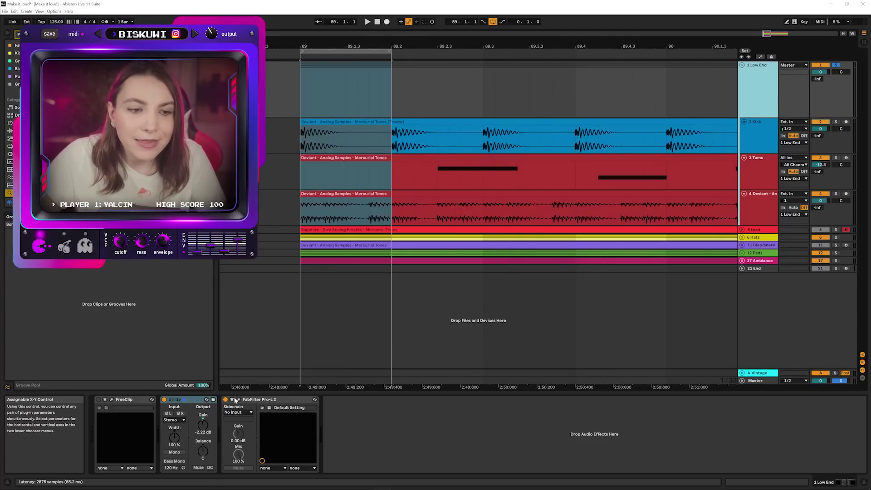
Step: Open the FabFilter Pro-L 2 limiter on the 1 Low End group and inspect the kick, toms and bass clips
{"action": "left_click", "coordinate": [233, 400]}
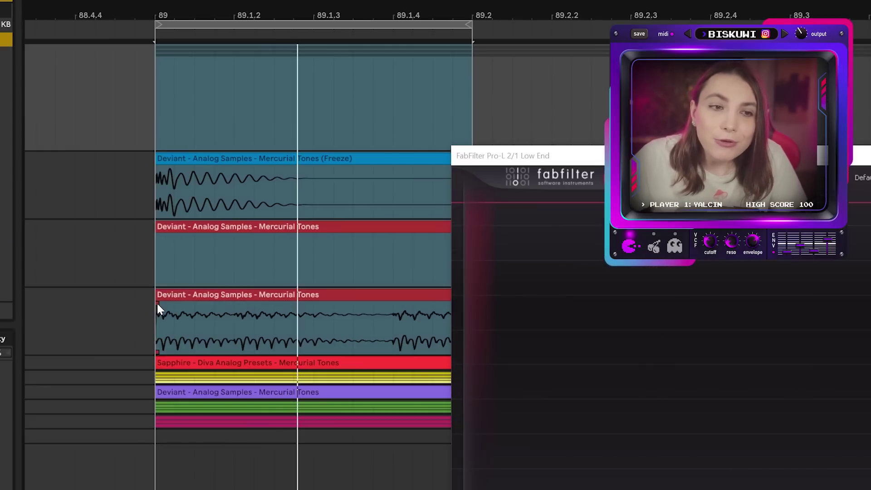
{"action": "left_click", "coordinate": [11, 290]}
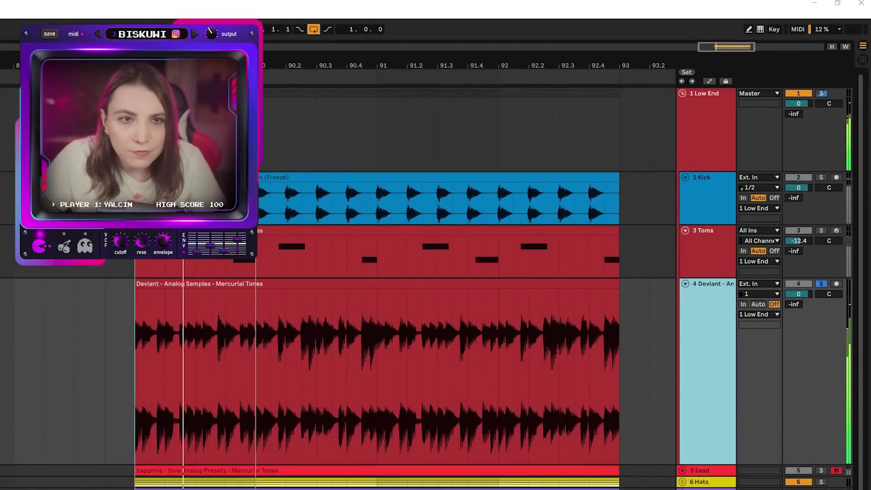
{"action": "scroll", "coordinate": [330, 351], "scroll_direction": "up", "scroll_amount": 3}
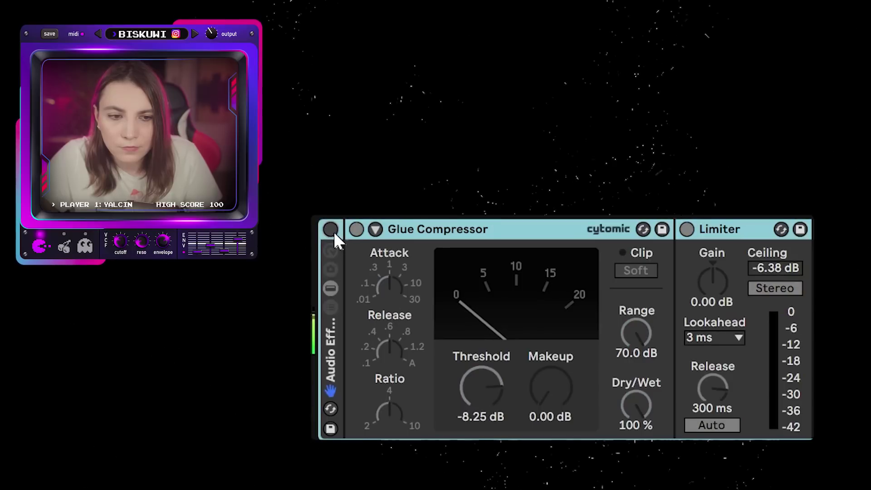
Step: Toggle the audio effect rack holding the Glue Compressor and Limiter, and inspect the layered clap notes
{"action": "left_click", "coordinate": [331, 228]}
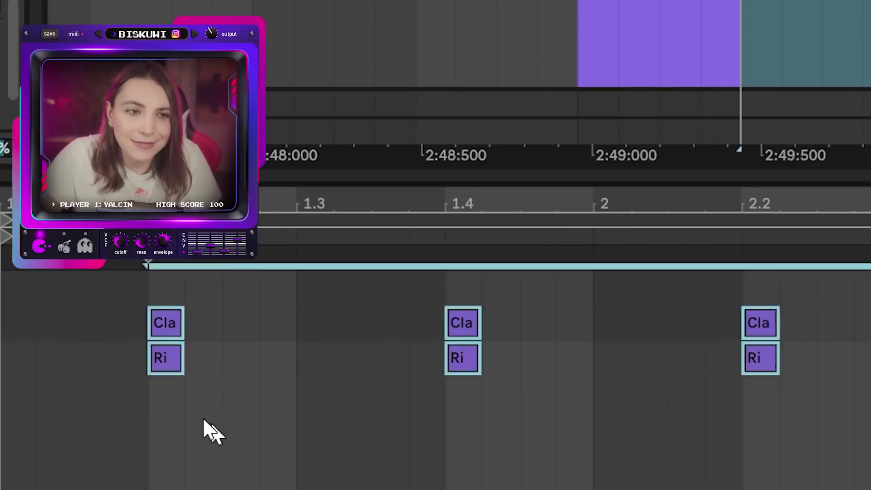
{"action": "scroll", "coordinate": [245, 385], "scroll_direction": "up", "scroll_amount": 3}
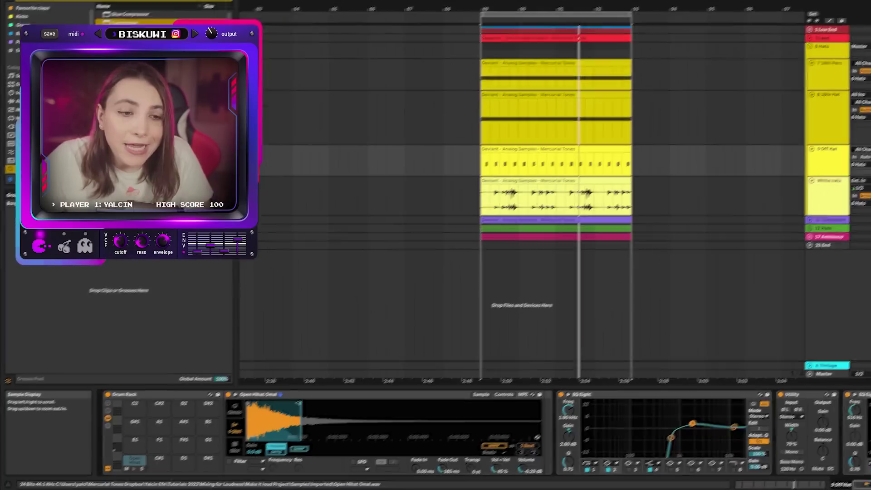
Step: Shorten the open hi-hat sample and set the 9 Off Hat track's volume to -7.0 dB
{"action": "left_click_drag", "start_coordinate": [323, 408], "coordinate": [277, 408]}
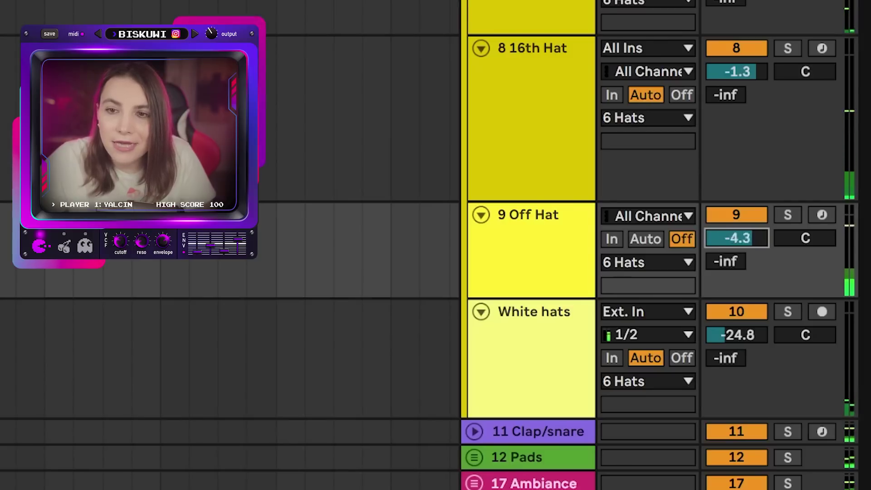
{"action": "left_click_drag", "start_coordinate": [737, 238], "coordinate": [737, 249]}
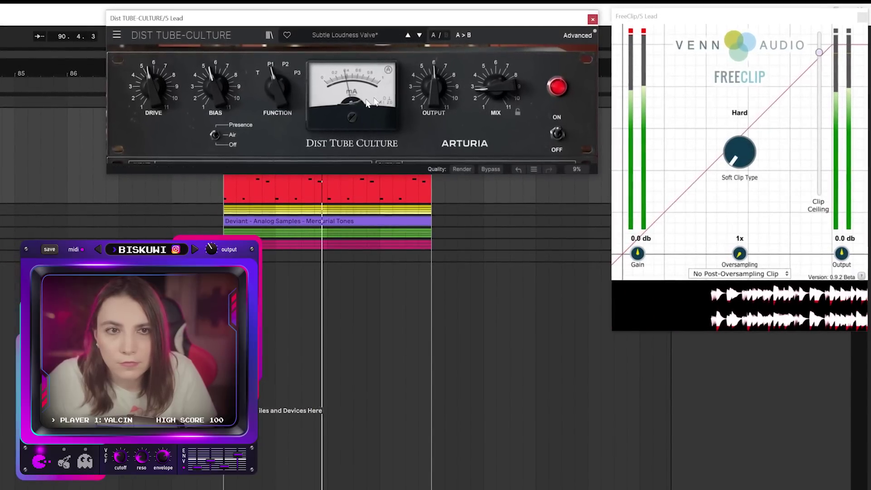
Step: Adjust the Dist TUBE-CULTURE mix on the 5 Lead track and raise the clip ceiling of its FreeClip
{"action": "left_click_drag", "start_coordinate": [497, 87], "coordinate": [497, 72]}
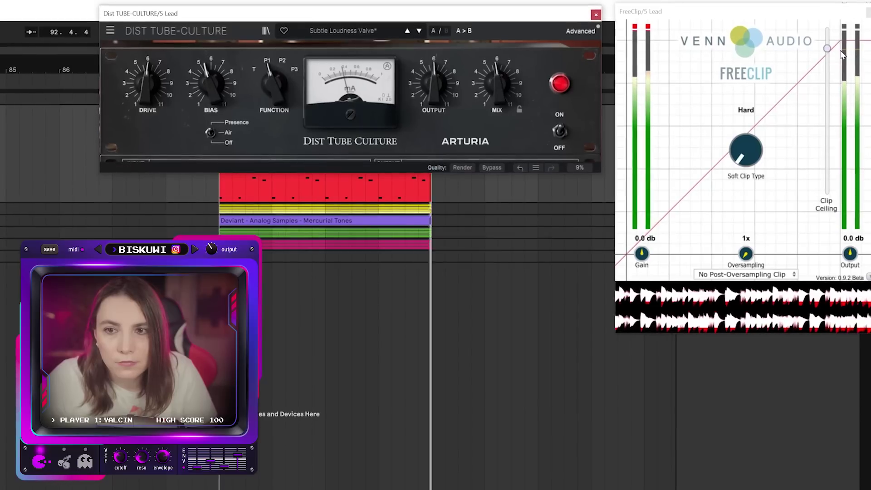
{"action": "left_click_drag", "start_coordinate": [834, 54], "coordinate": [837, 37]}
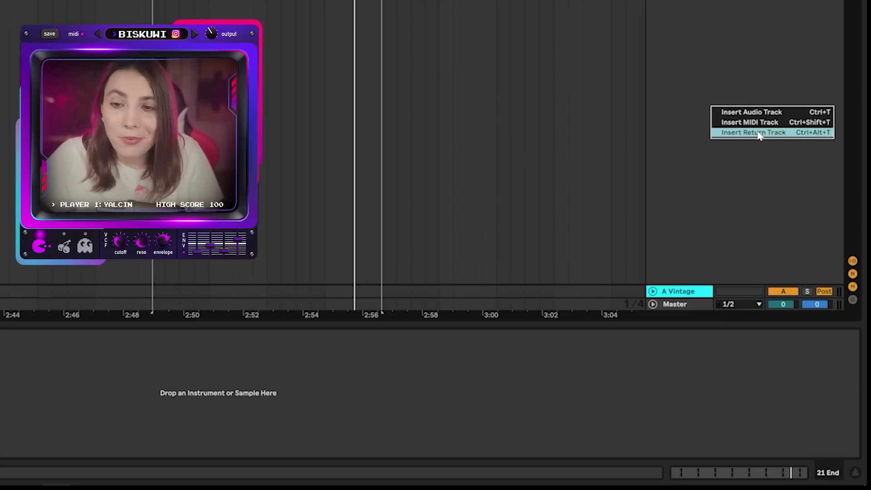
Step: Insert a return track with FreeClip as its effect and close the plug-in window
{"action": "left_click", "coordinate": [753, 134]}
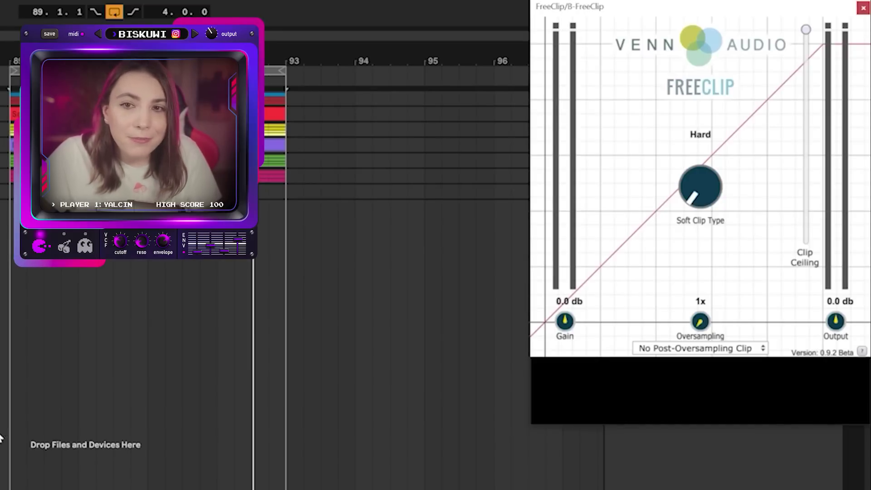
{"action": "left_click", "coordinate": [863, 7]}
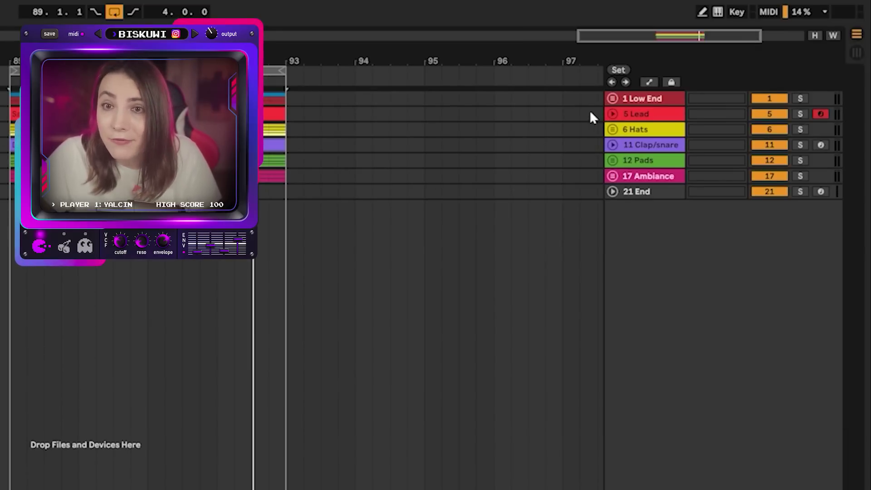
Step: Set the 6 Hats group's send to return B to -5.6 dB and start playback
{"action": "left_click", "coordinate": [610, 99]}
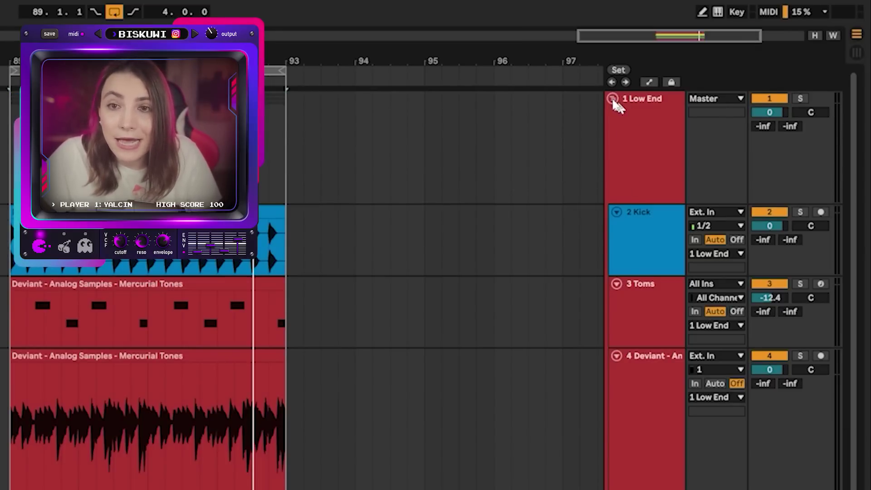
{"action": "left_click", "coordinate": [612, 99]}
{"action": "left_click", "coordinate": [613, 129]}
{"action": "left_click_drag", "start_coordinate": [800, 151], "coordinate": [800, 193]}
{"action": "key", "text": "space"}
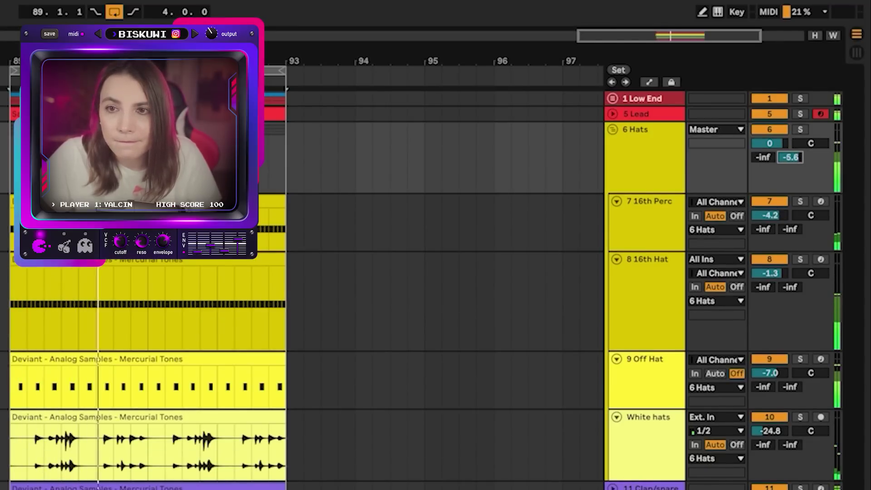
Step: Inspect the tracks in the 17 Ambiance group and raise the send of 3 Toms to return B
{"action": "left_click", "coordinate": [612, 129]}
{"action": "left_click", "coordinate": [612, 175]}
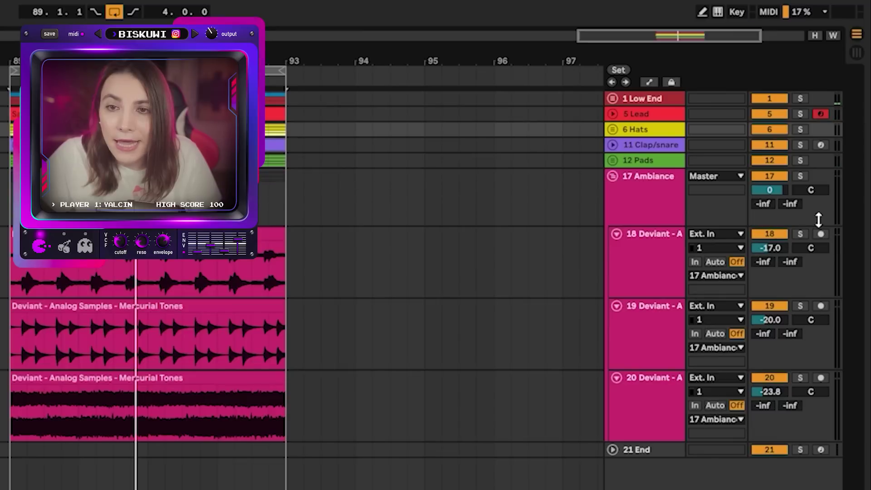
{"action": "left_click", "coordinate": [612, 176]}
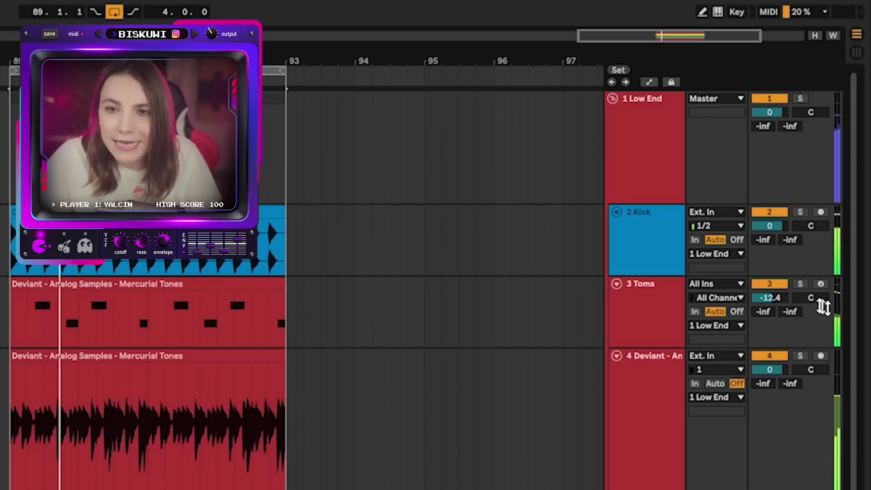
{"action": "left_click_drag", "start_coordinate": [793, 312], "coordinate": [793, 295]}
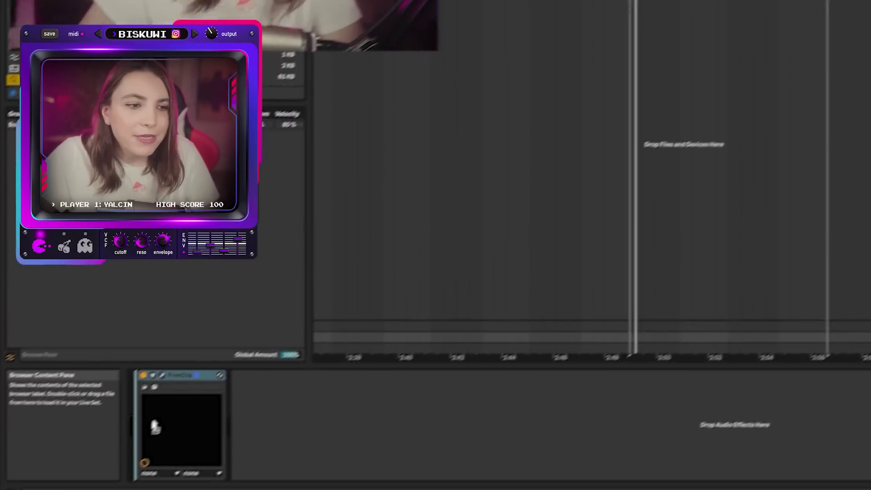
Step: Set the low-cut band of the EQ Eight on return B to 435 Hz and stop playback
{"action": "left_click_drag", "start_coordinate": [251, 423], "coordinate": [320, 419]}
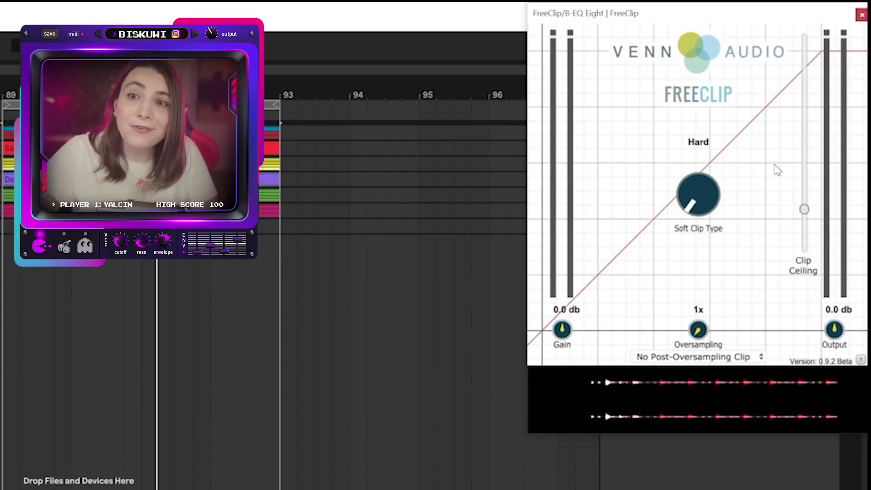
{"action": "key", "text": "space"}
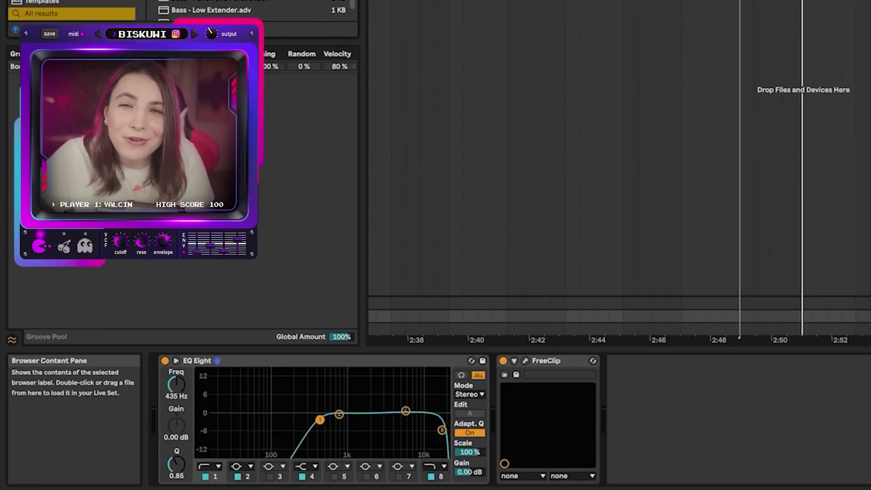
Step: Set the Glue Compressor on return B to a -38.4 dB threshold, soft clipping and 7.14 dB makeup gain
{"action": "left_click_drag", "start_coordinate": [707, 377], "coordinate": [704, 378]}
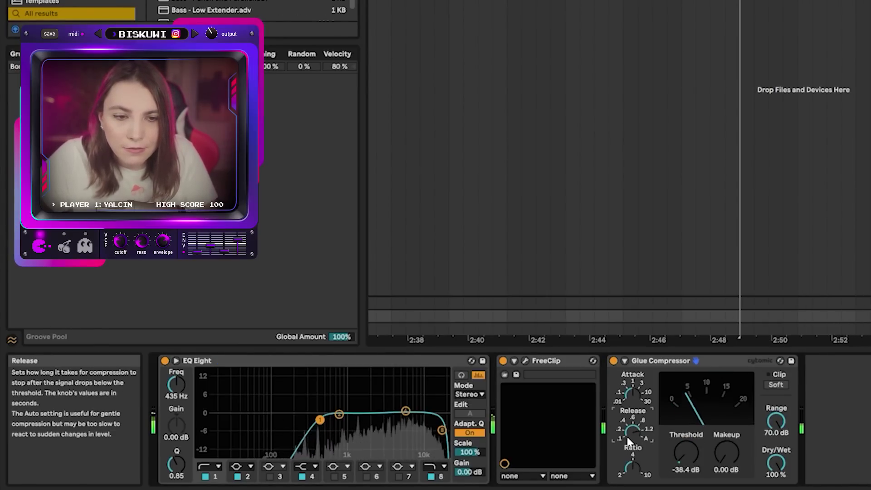
{"action": "left_click", "coordinate": [775, 385]}
{"action": "left_click_drag", "start_coordinate": [727, 452], "coordinate": [726, 438]}
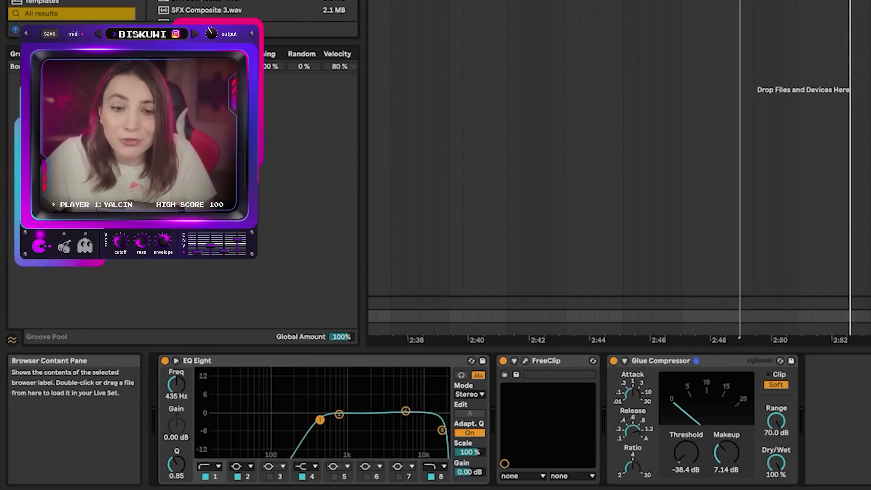
Step: Add a Compressor after the Glue Compressor, sidechained to 2 Kick Post FX with an 80 Hz filter, inf:1 ratio and -19.6 dB threshold
{"action": "left_click_drag", "start_coordinate": [808, 408], "coordinate": [839, 408]}
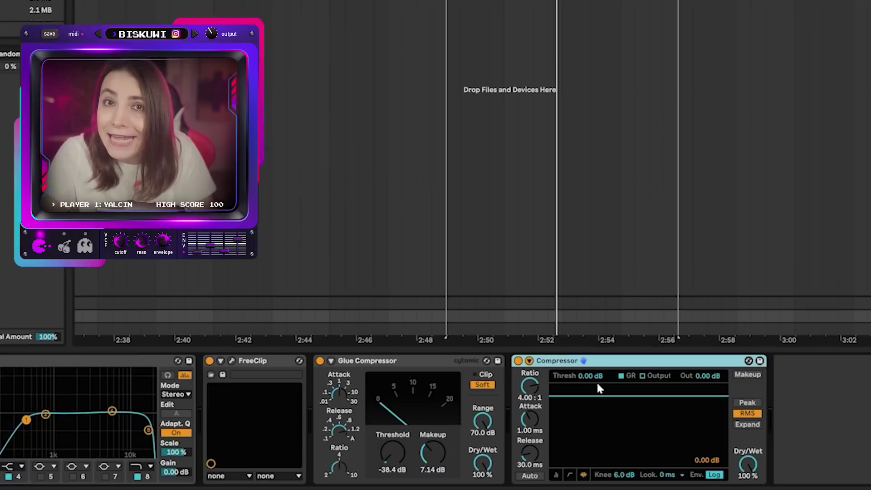
{"action": "left_click", "coordinate": [501, 474]}
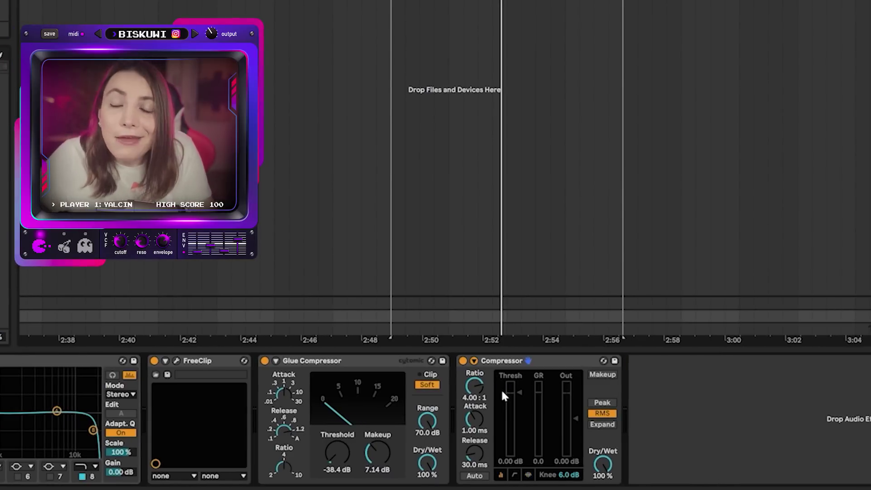
{"action": "left_click_drag", "start_coordinate": [497, 374], "coordinate": [497, 376]}
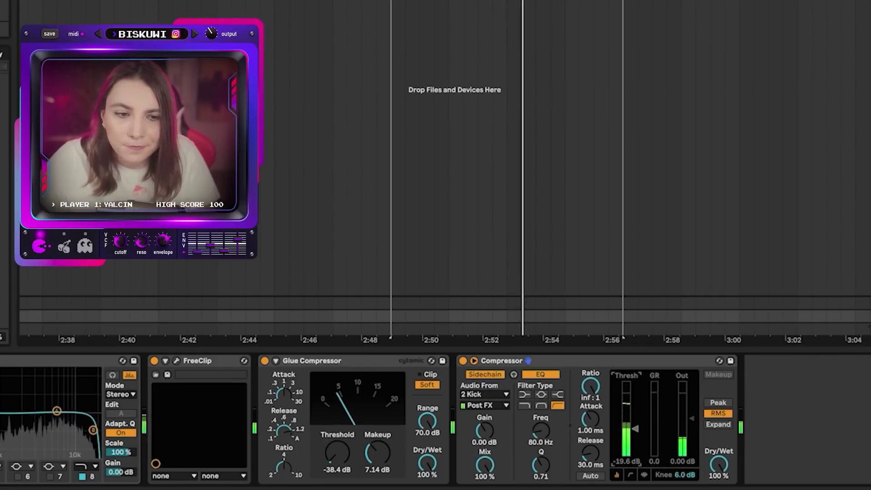
{"action": "key", "text": "space"}
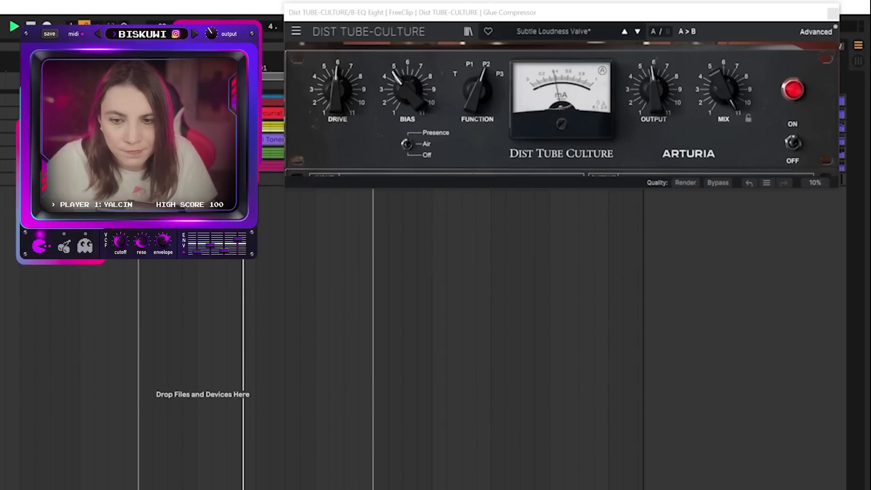
Step: Hide the Dist TUBE-CULTURE window, toggle return track B to compare the mix, and lower the return's volume
{"action": "key", "text": "ctrl+alt+p"}
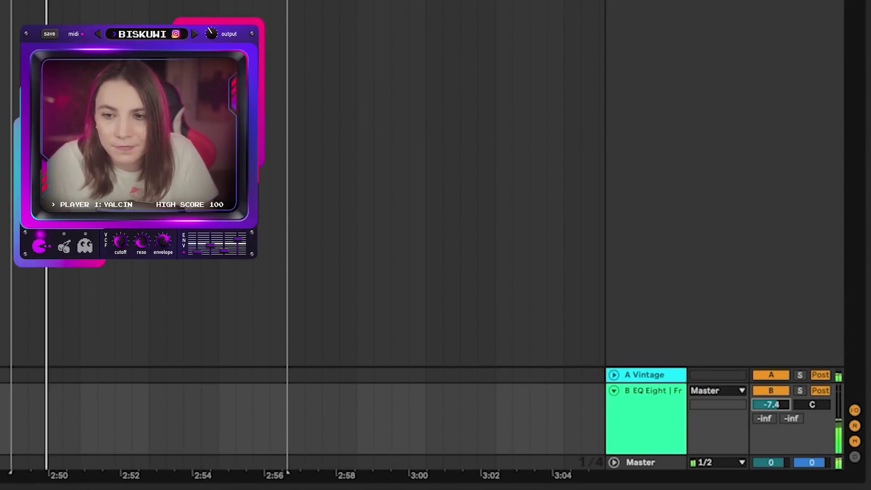
{"action": "left_click", "coordinate": [775, 389]}
{"action": "left_click_drag", "start_coordinate": [771, 405], "coordinate": [771, 408]}
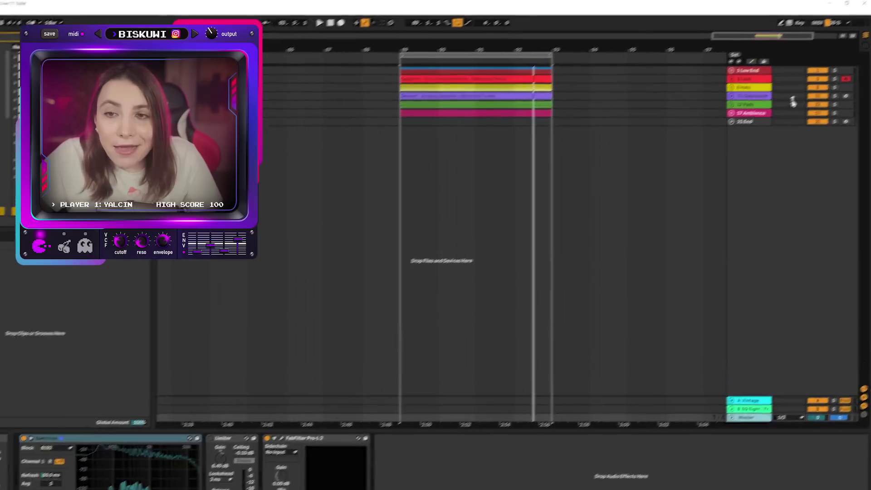
Step: Examine the tracks inside the 12 Pads group and the 5 Lead track, leaving both collapsed
{"action": "left_click", "coordinate": [732, 104]}
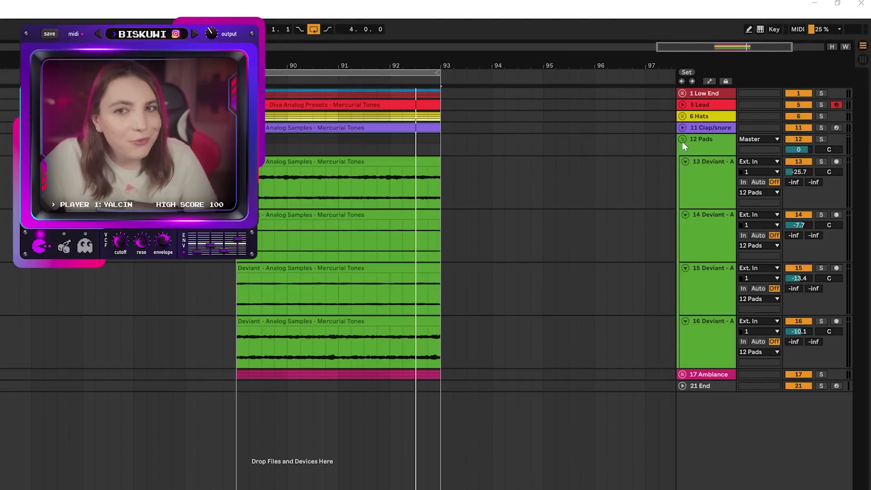
{"action": "left_click", "coordinate": [683, 141]}
{"action": "left_click", "coordinate": [683, 105]}
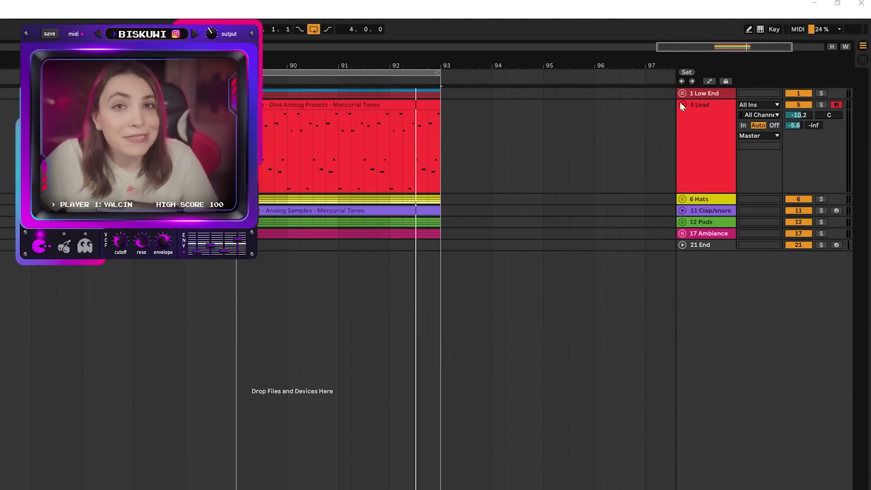
{"action": "left_click", "coordinate": [682, 105]}
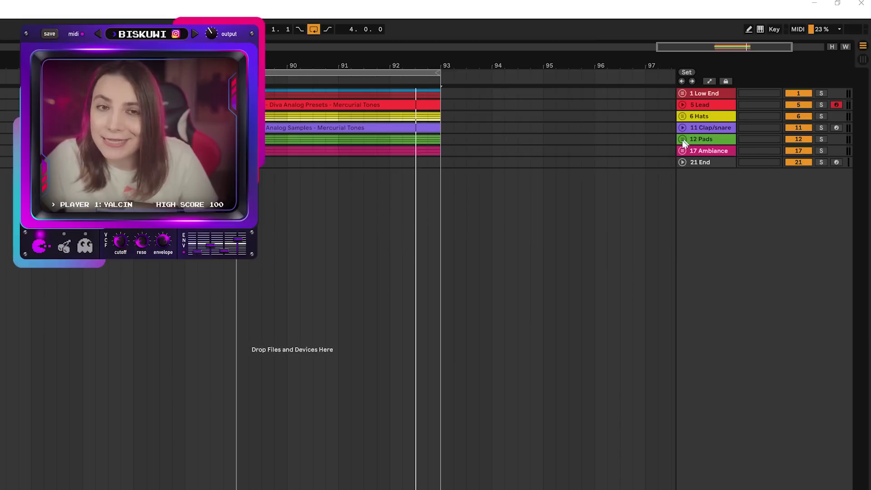